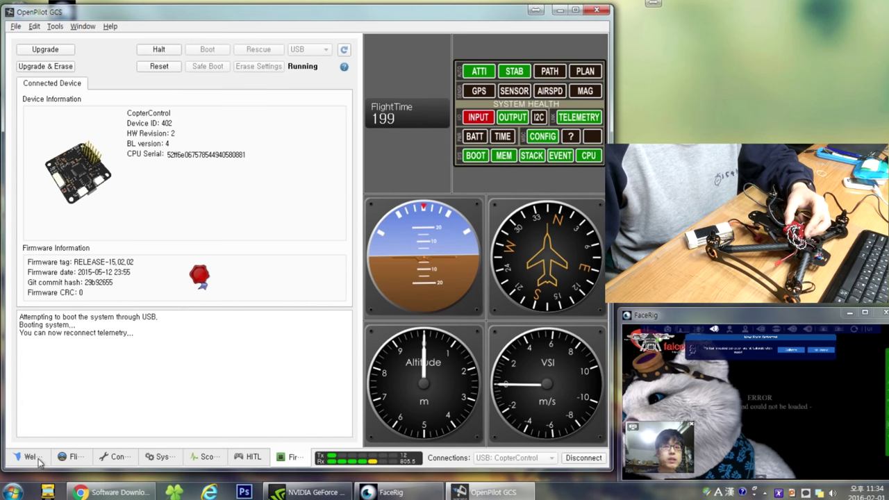
- Start the Vehicle Setup Wizard and continue past firmware update without upgrading, accepting the detected OpenPilot CopterControl 3D board
left_click(37, 463)
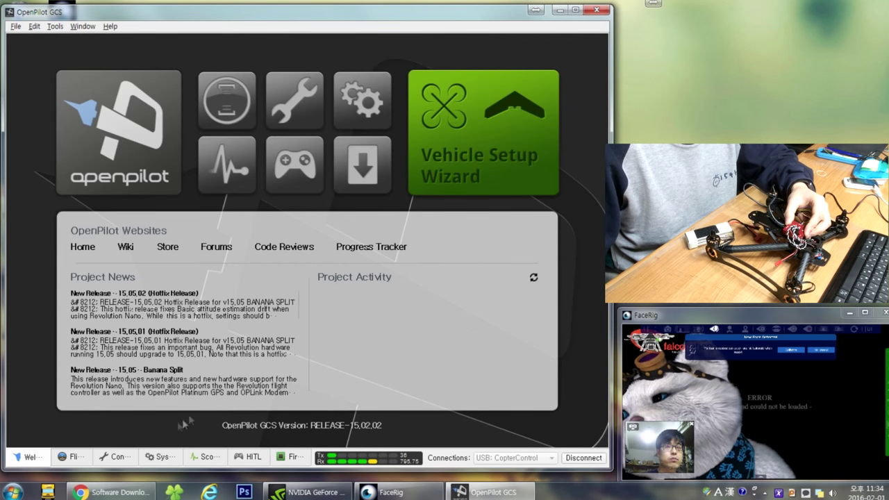
left_click(509, 179)
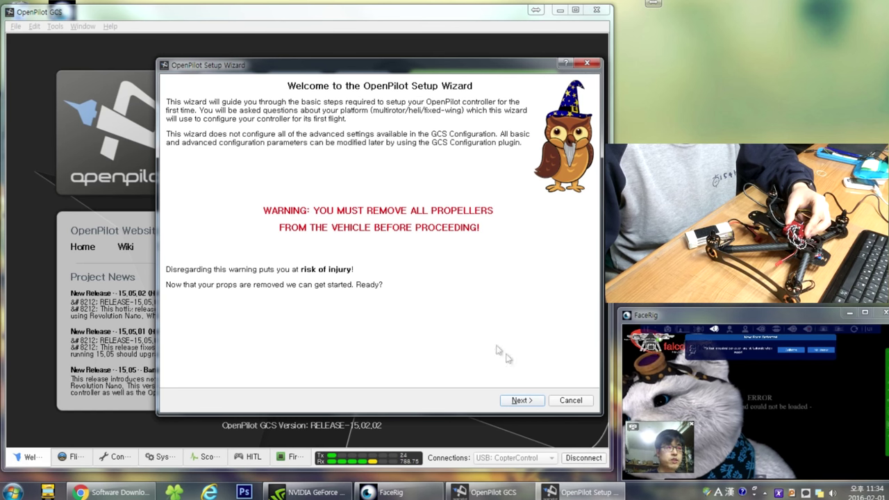
left_click(521, 402)
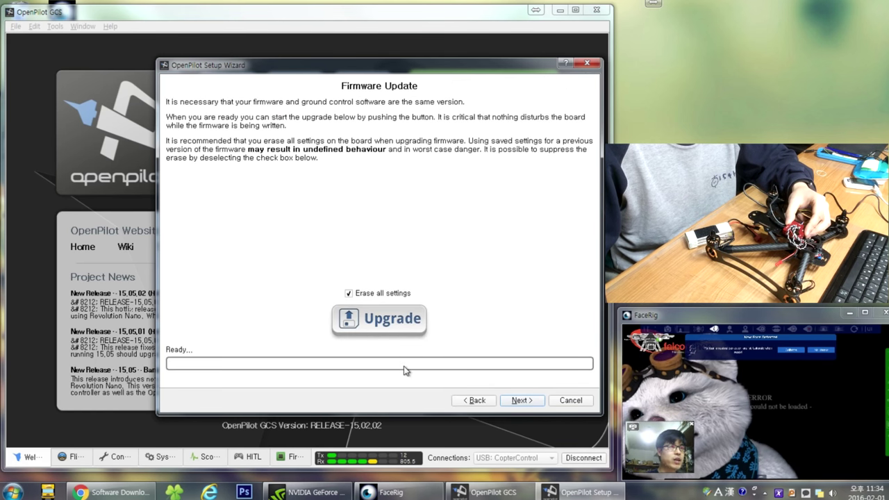
left_click(525, 400)
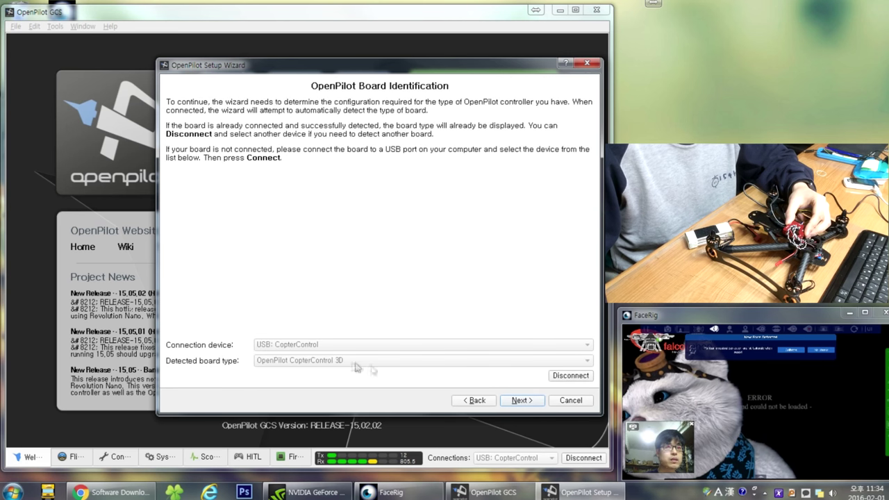
left_click(515, 401)
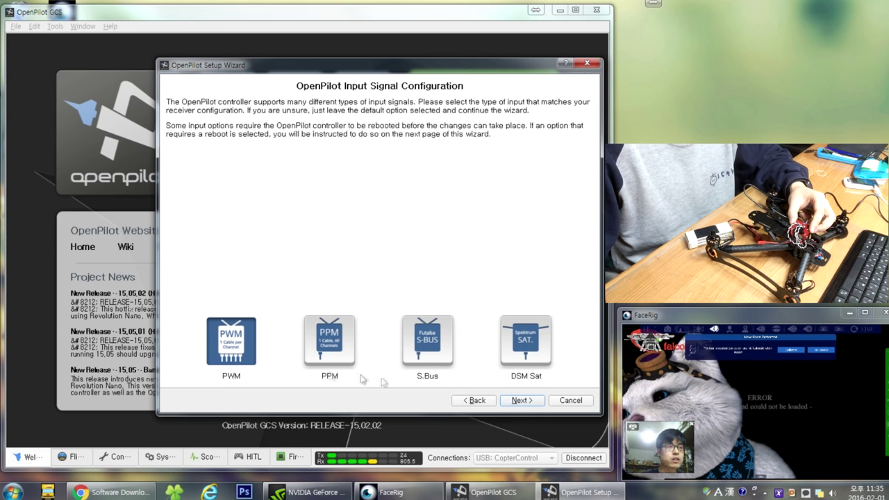
- Configure the vehicle as a Multirotor of type Quadcopter X with PWM input and Rapid ESC output
left_click(521, 401)
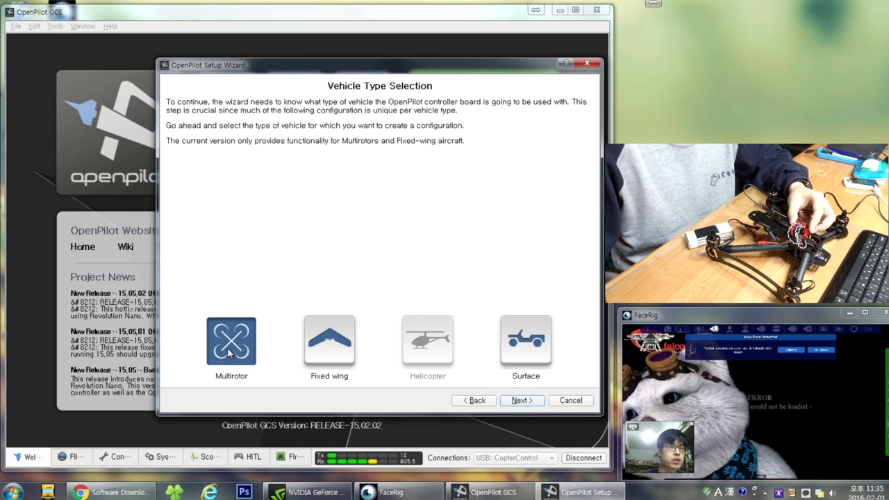
left_click(519, 402)
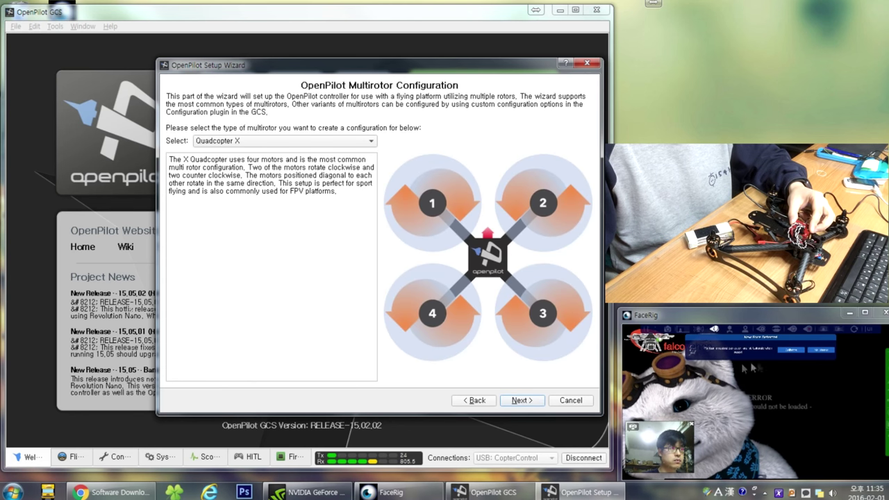
left_click(803, 350)
left_click(321, 317)
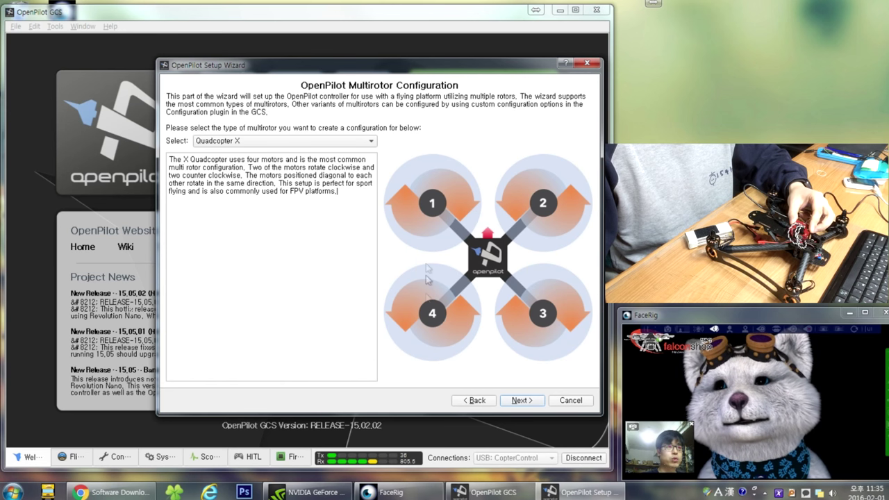
left_click(531, 402)
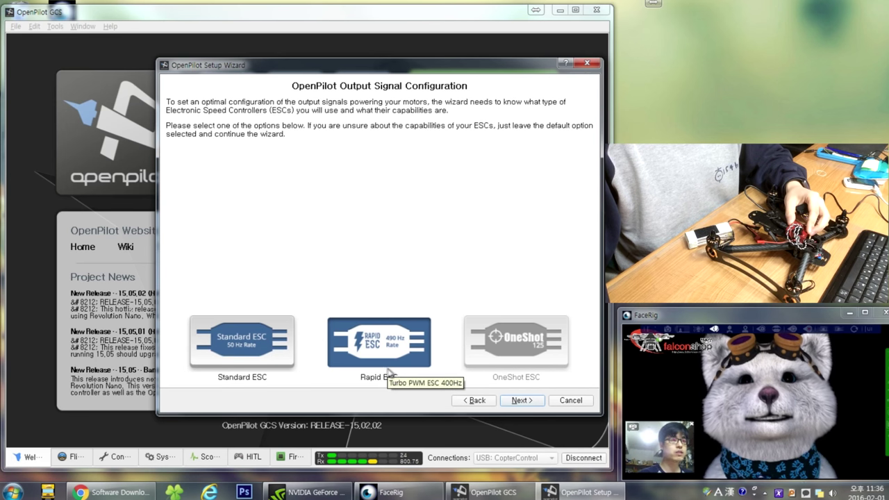
left_click(522, 401)
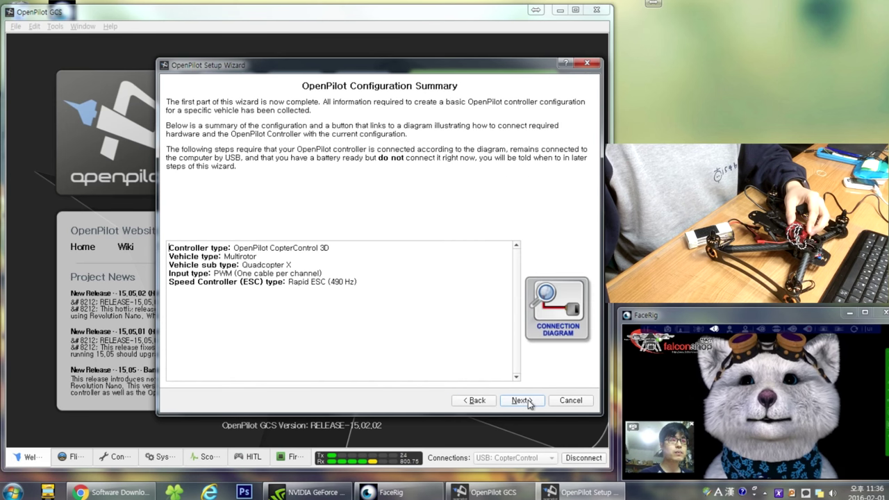
- Accept the configuration summary and run the sensor calibration with the vehicle level
left_click(524, 401)
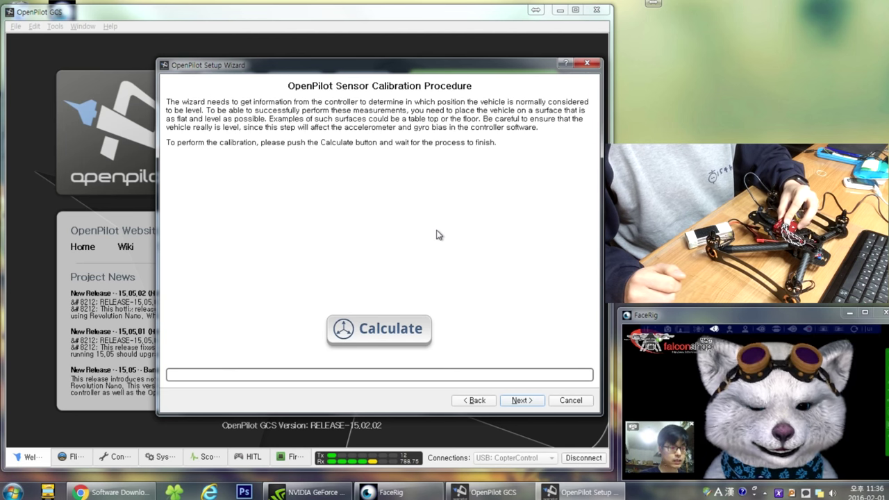
left_click(404, 336)
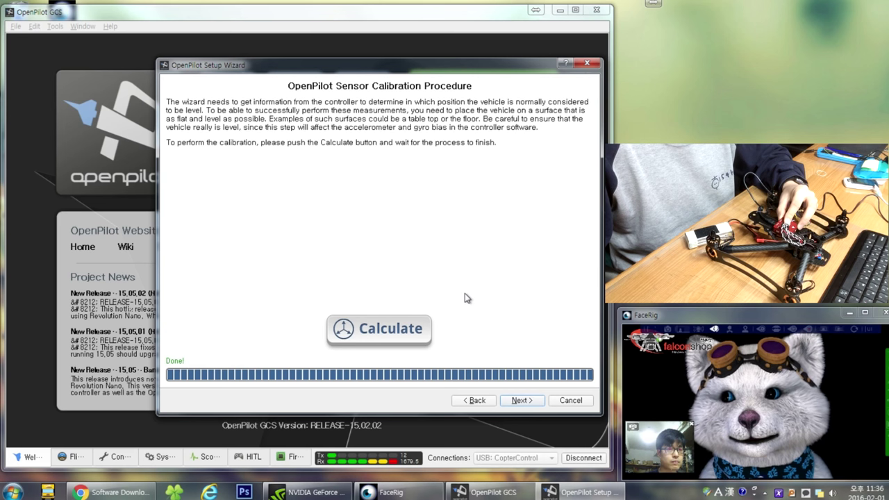
left_click(525, 401)
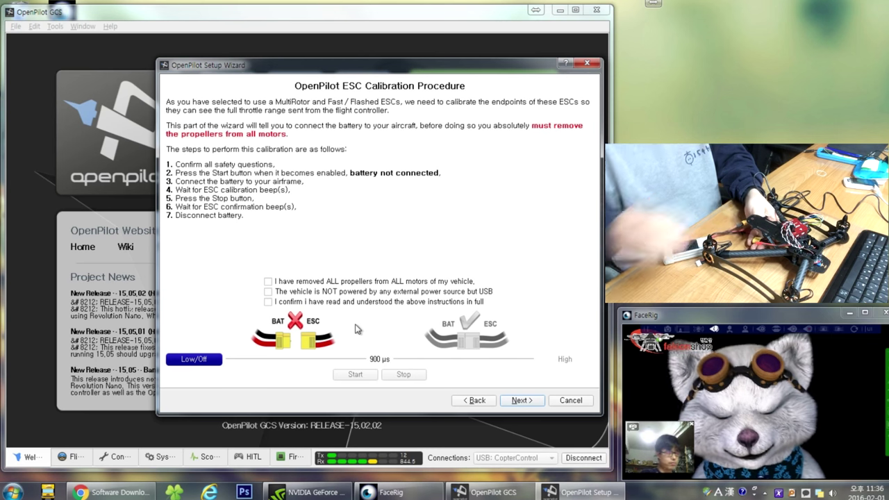
- Confirm the three safety statements, run the ESC endpoint calibration from start to stop, and continue past the output calibration introduction
left_click(269, 302)
left_click(269, 292)
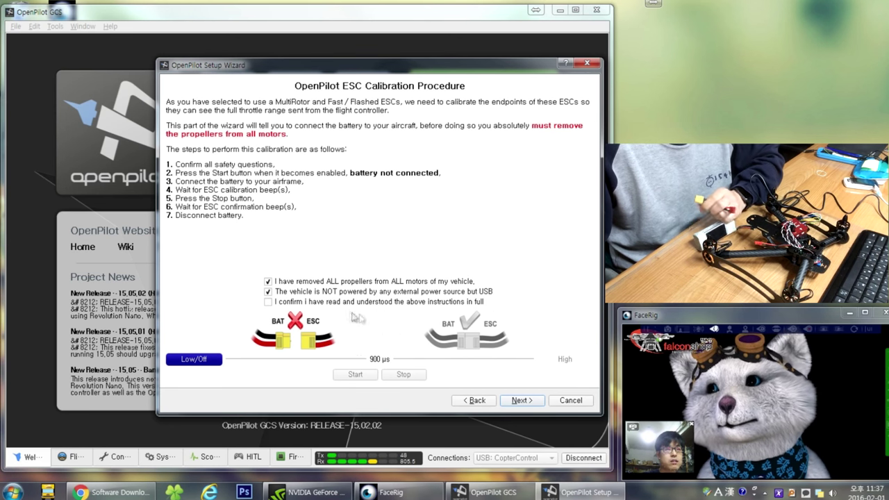
left_click(270, 302)
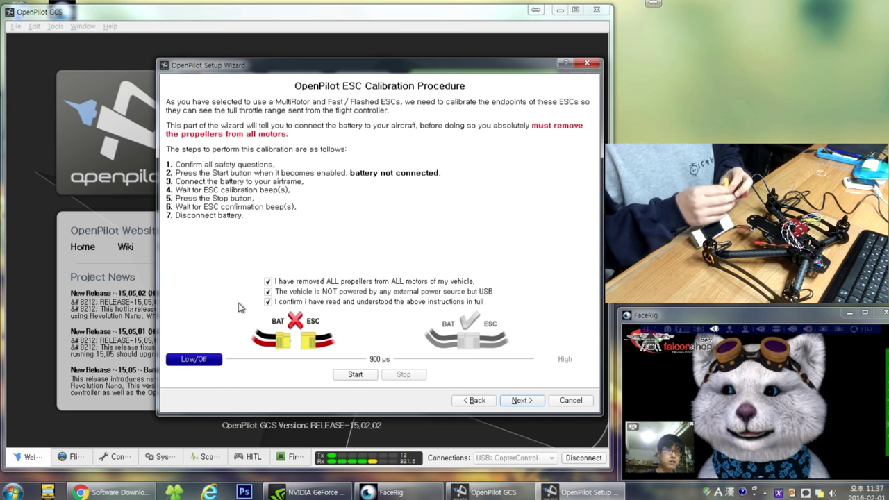
left_click(364, 376)
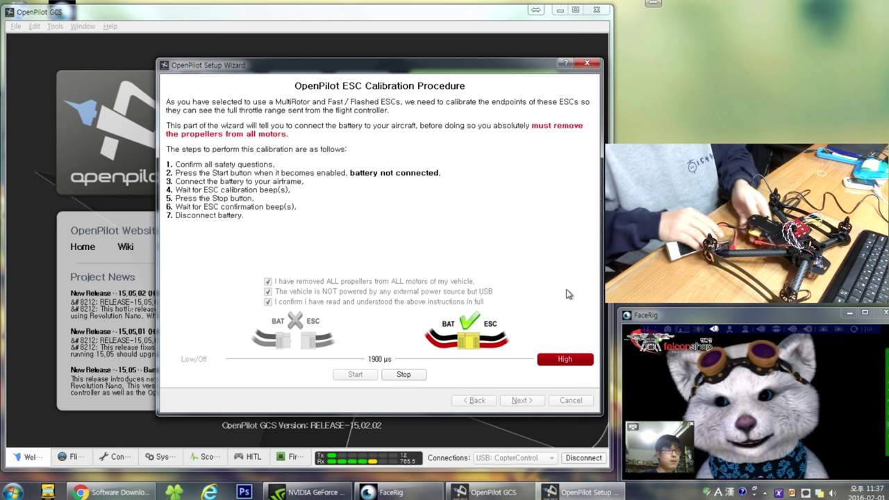
left_click(418, 378)
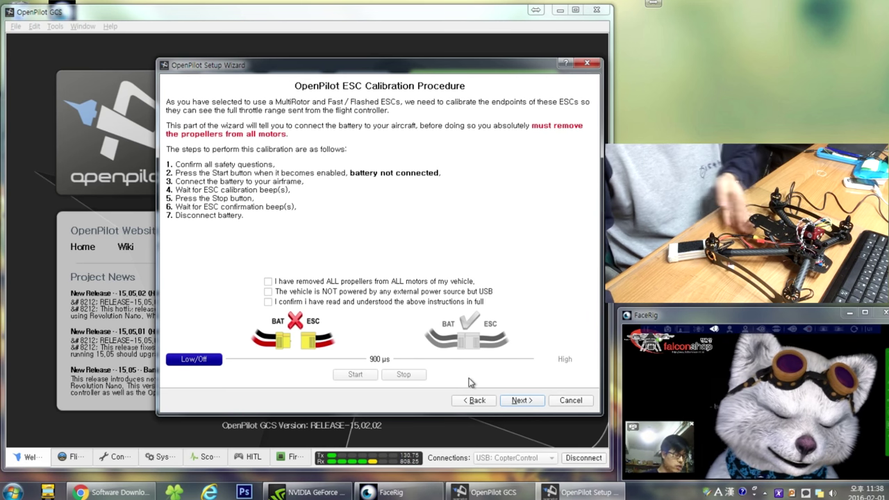
left_click(519, 400)
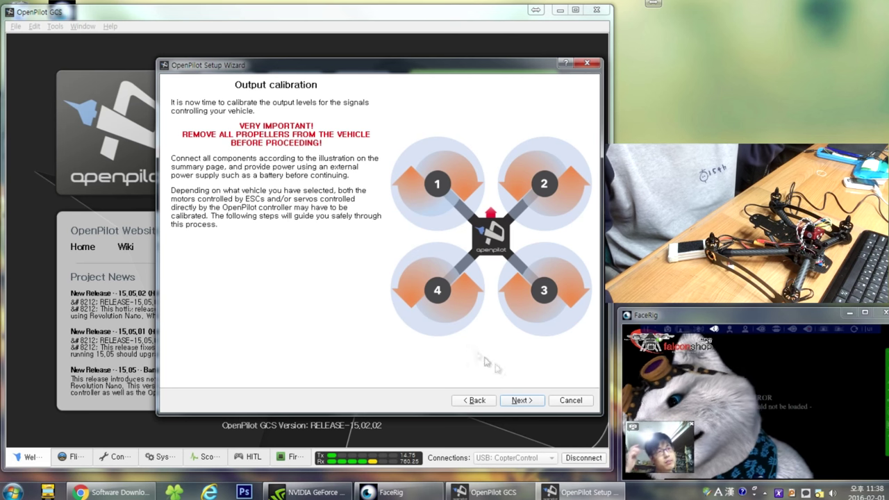
left_click(520, 402)
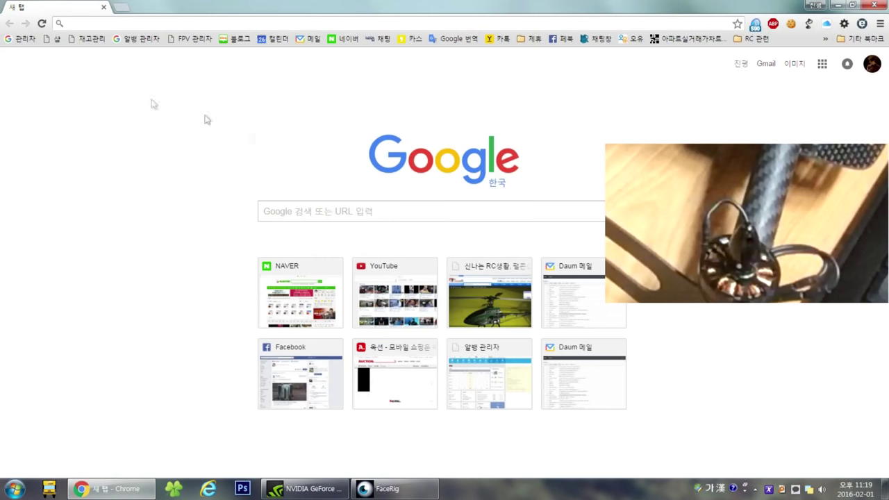
- Switch to FaceRig, place its window small in the desktop's lower-right corner, and restore the maximized Chrome window to a smaller size
left_click(394, 488)
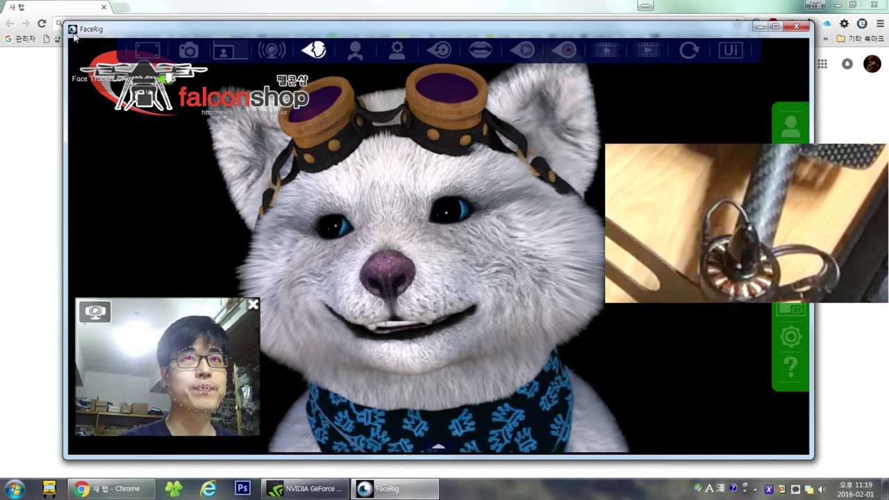
left_click(395, 488)
left_click_drag(621, 184, 699, 318)
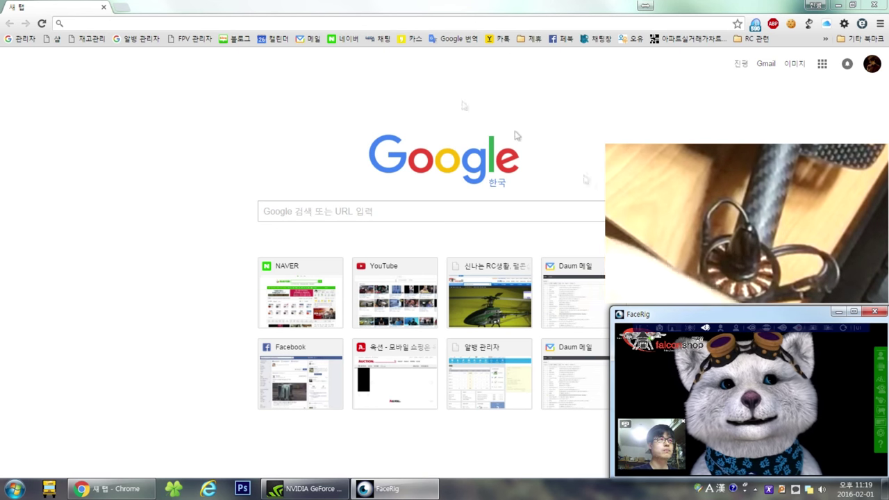
left_click(852, 6)
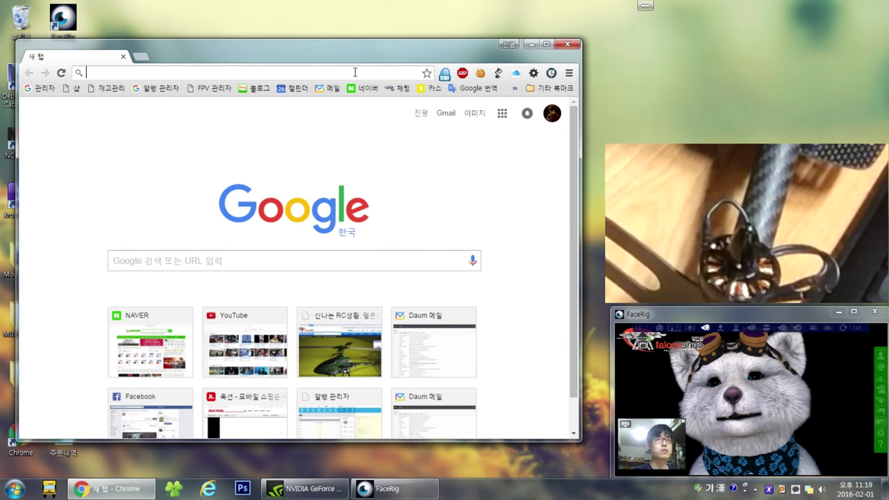
left_click(354, 72)
type("ㅈㅈㅈ")
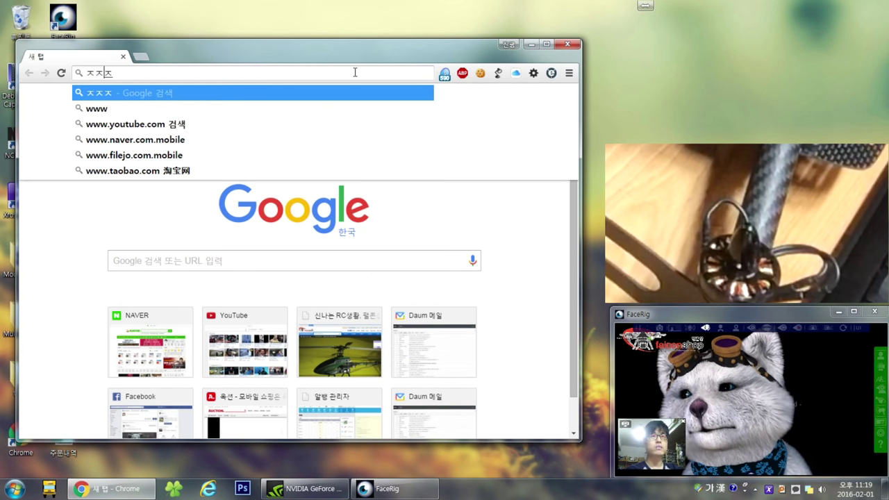
key("BackSpace")
key("Hangul")
type("www.open")
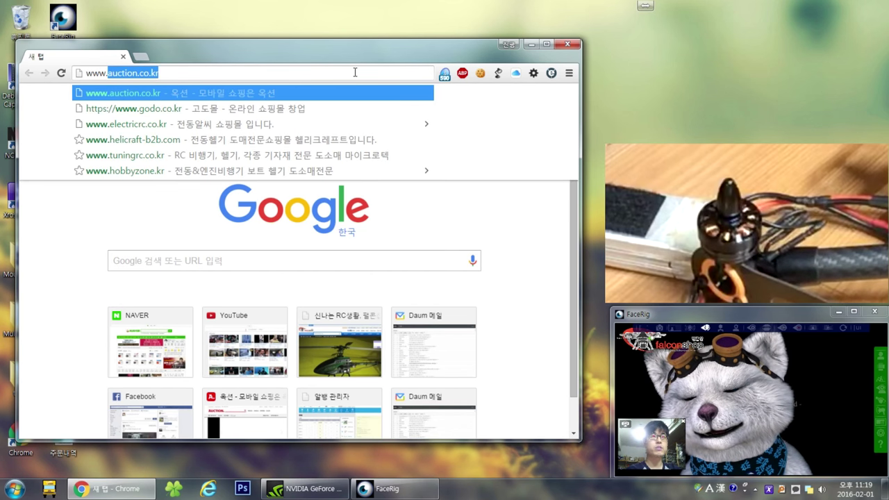
type("pilot.org")
key("Return")
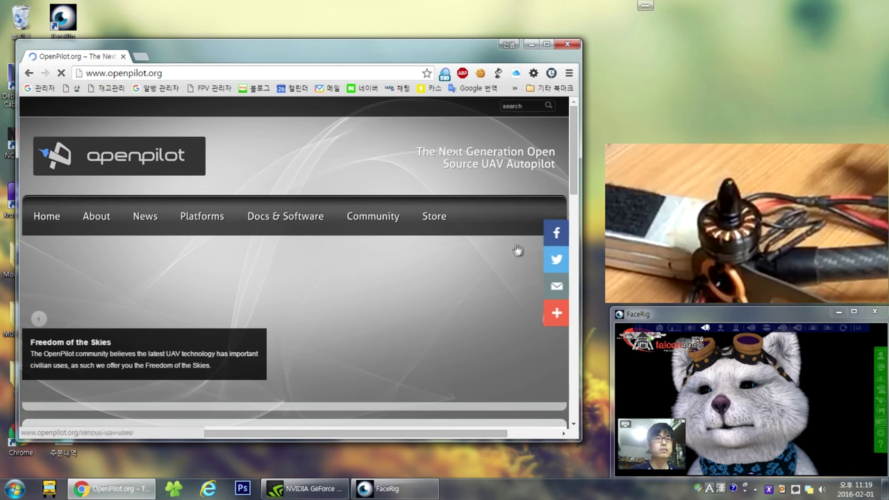
- Open the Software Downloads page of the OpenPilot website
scroll(572, 166, "down", 1)
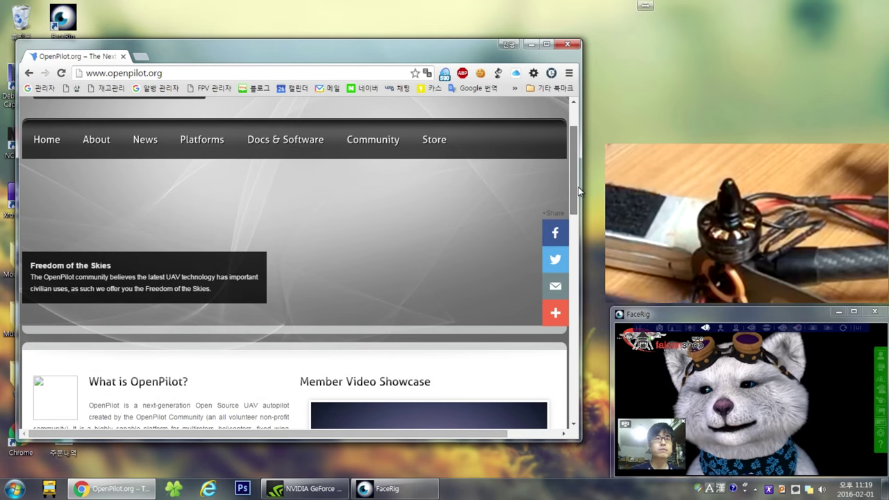
mouse_move(294, 144)
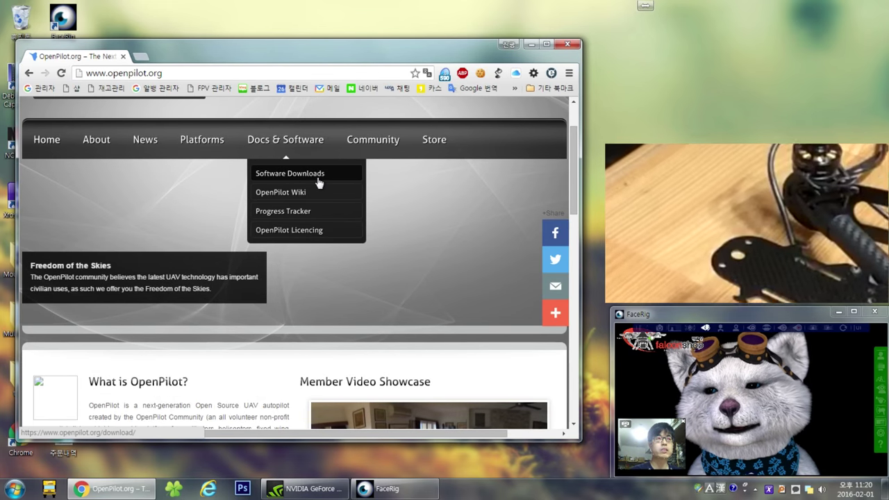
left_click(319, 180)
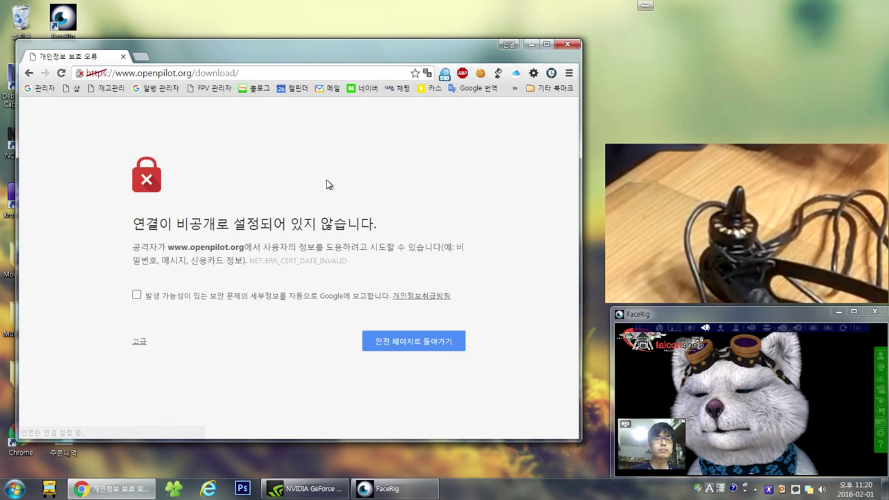